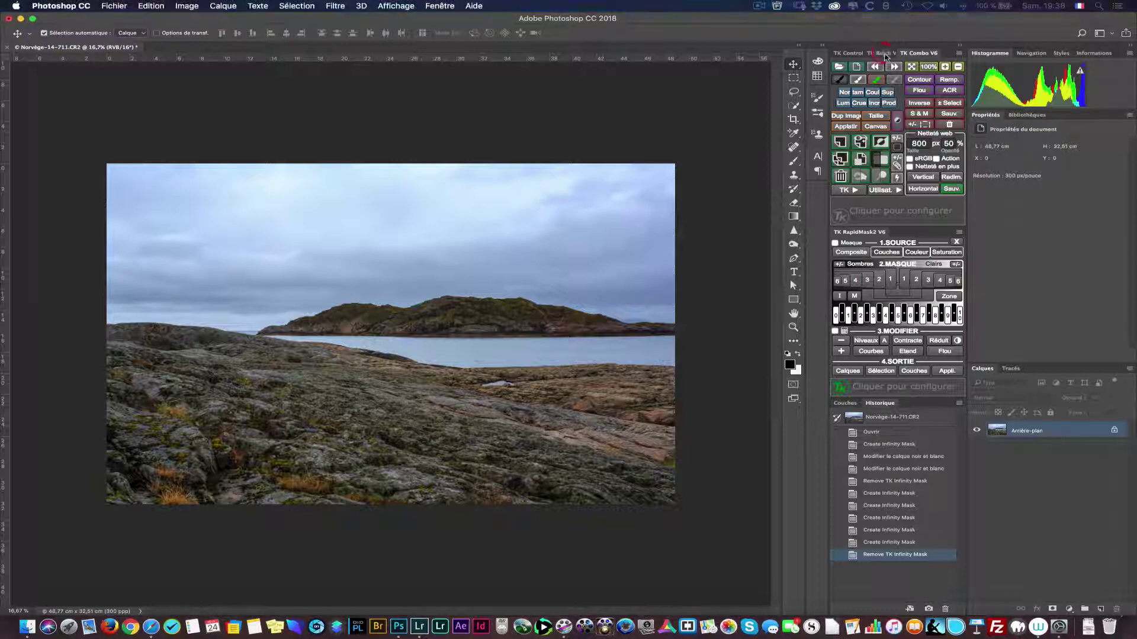
# Open the TK CxV6 extension panel and float it over the canvas edge, with the TK Combo V6 panel shown for comparison
pyautogui.click(882, 55)
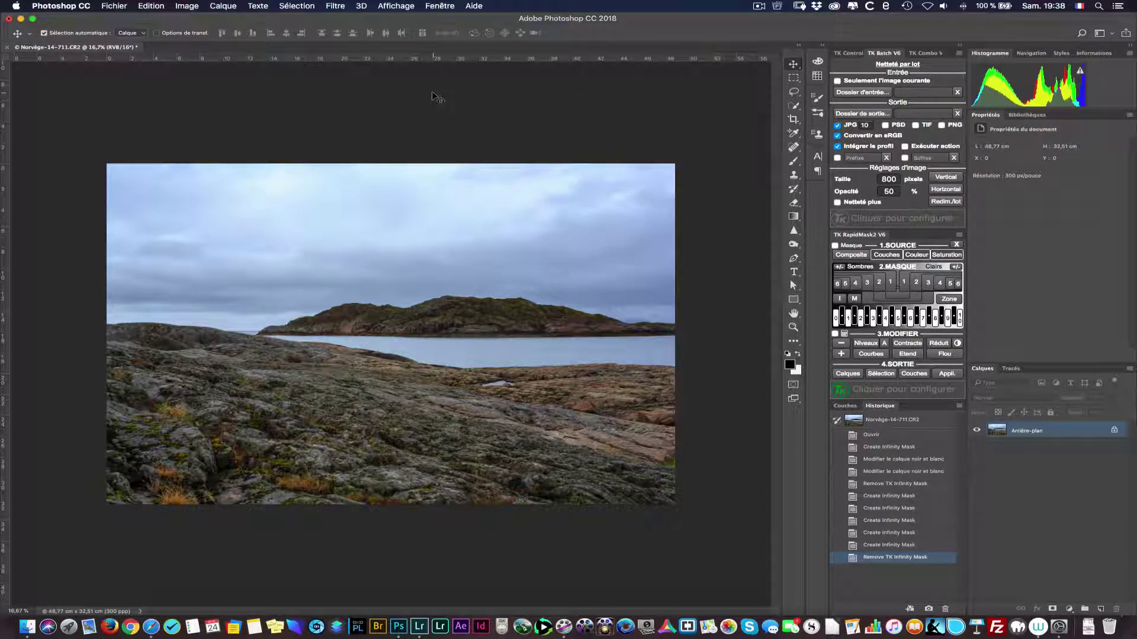
pyautogui.click(438, 6)
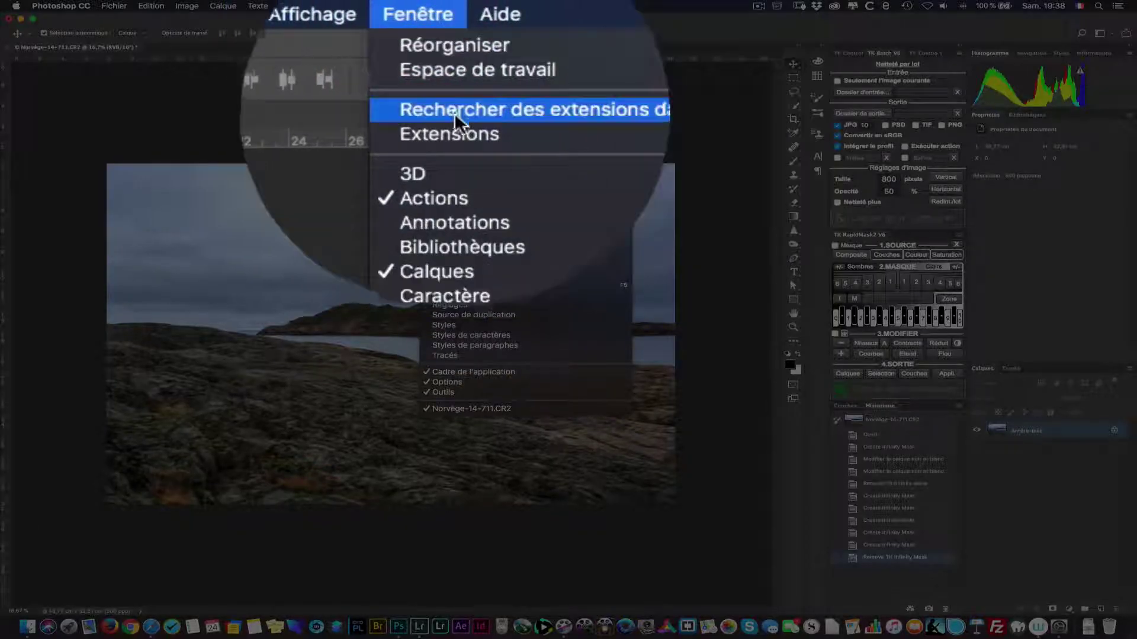
pyautogui.moveTo(573, 134)
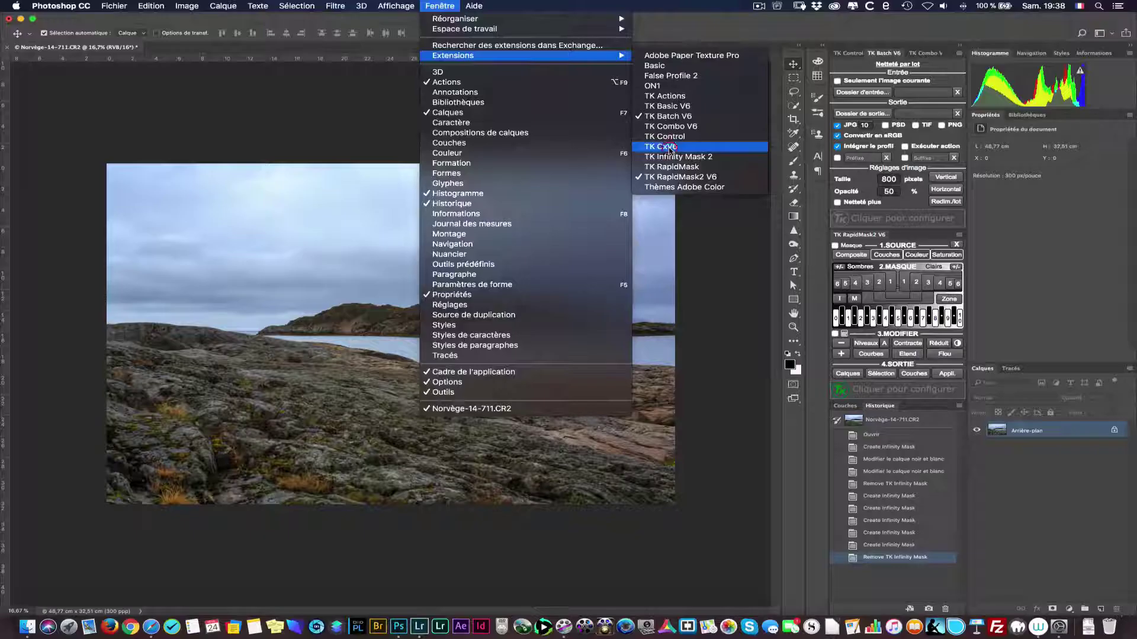
pyautogui.click(669, 147)
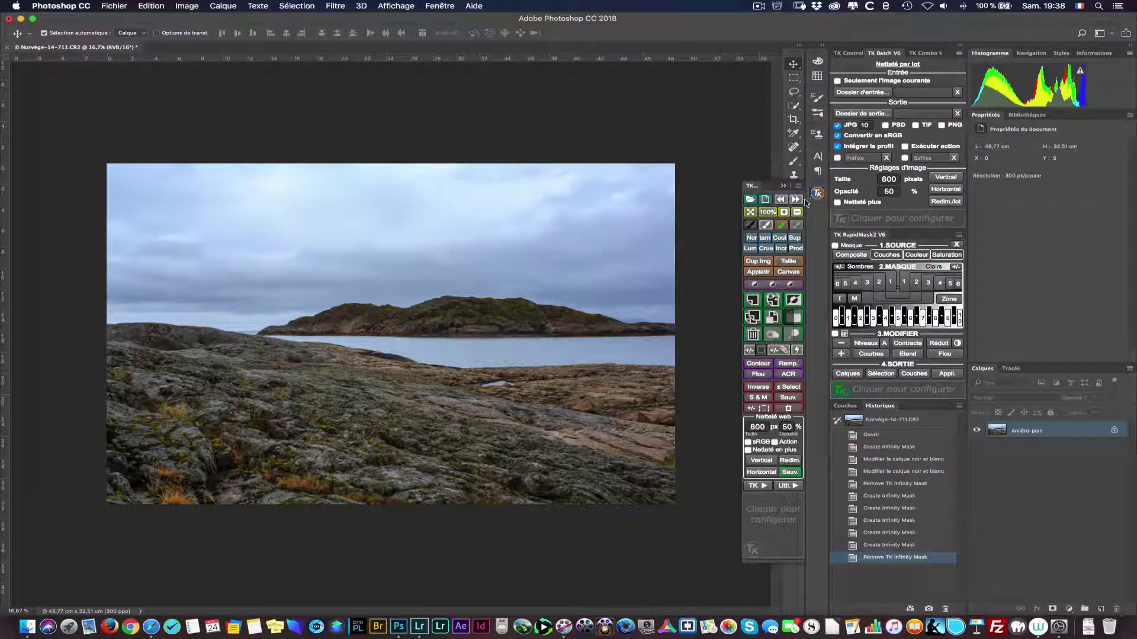
pyautogui.click(925, 54)
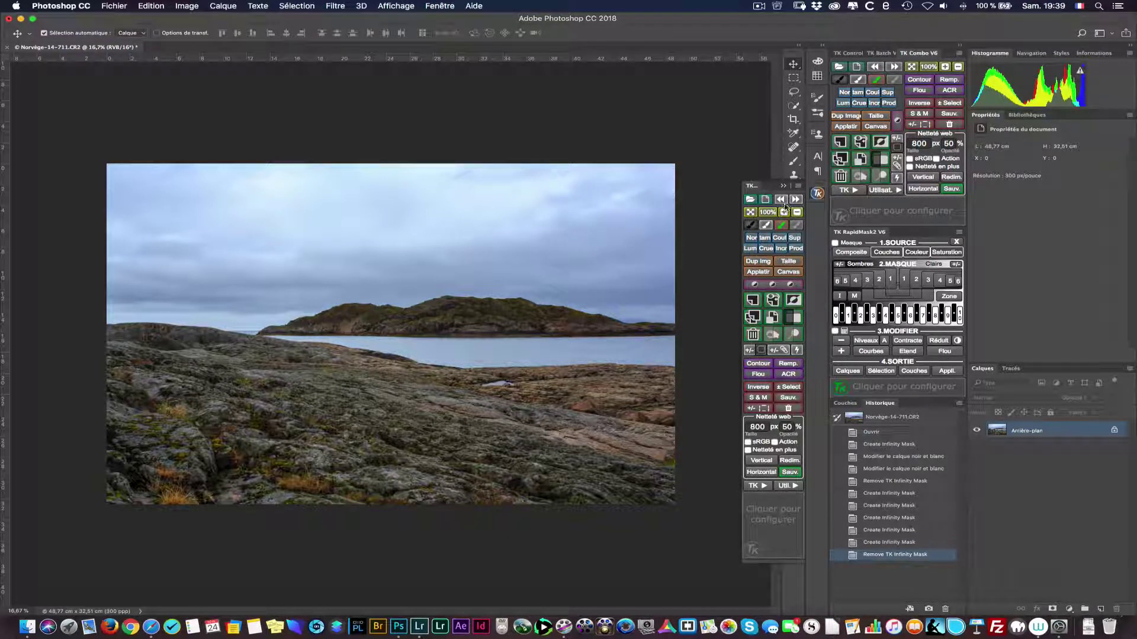
pyautogui.moveTo(758, 188); pyautogui.dragTo(707, 153)
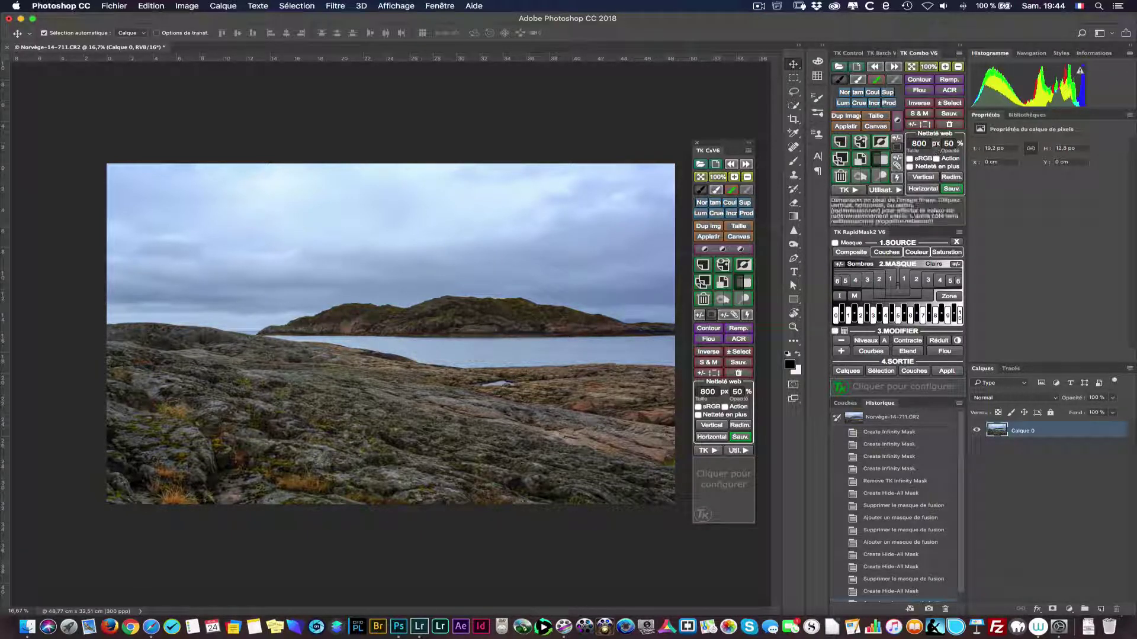
# Float the TK Control panel over the image and look through the TK Batch V6 settings before returning to TK Combo V6
pyautogui.click(849, 53)
pyautogui.moveTo(842, 54); pyautogui.dragTo(555, 86)
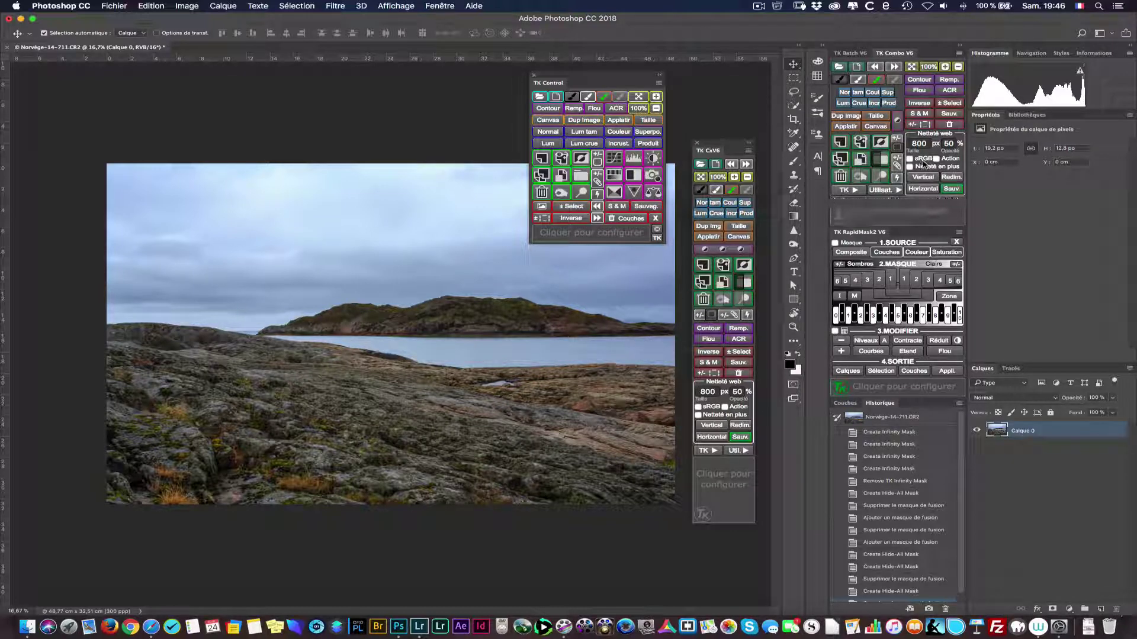
pyautogui.click(849, 52)
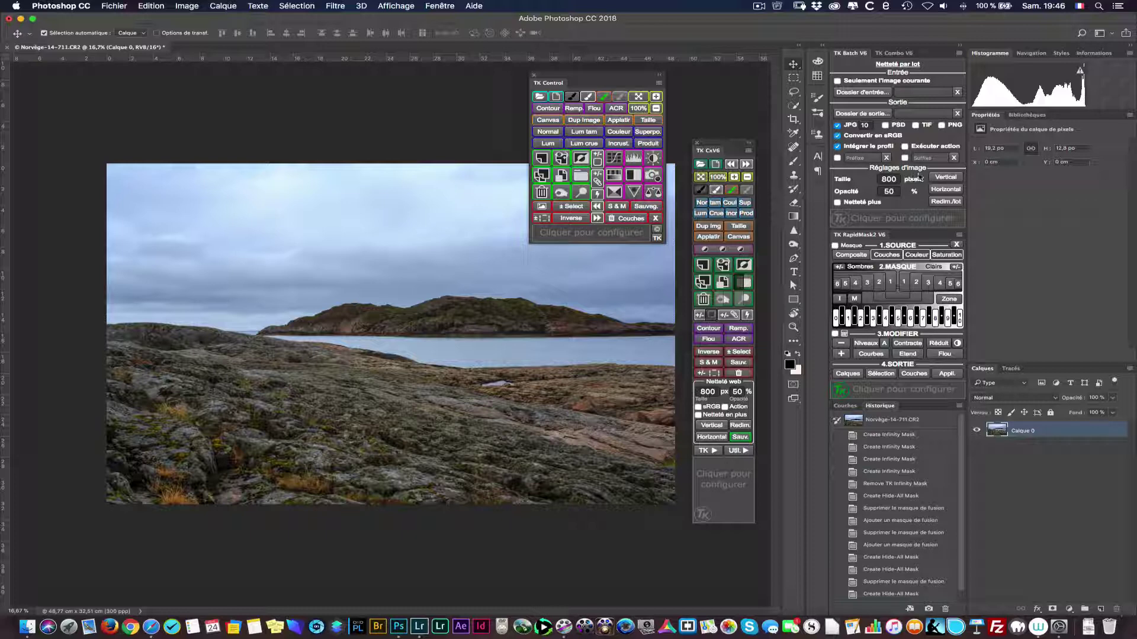
pyautogui.click(893, 53)
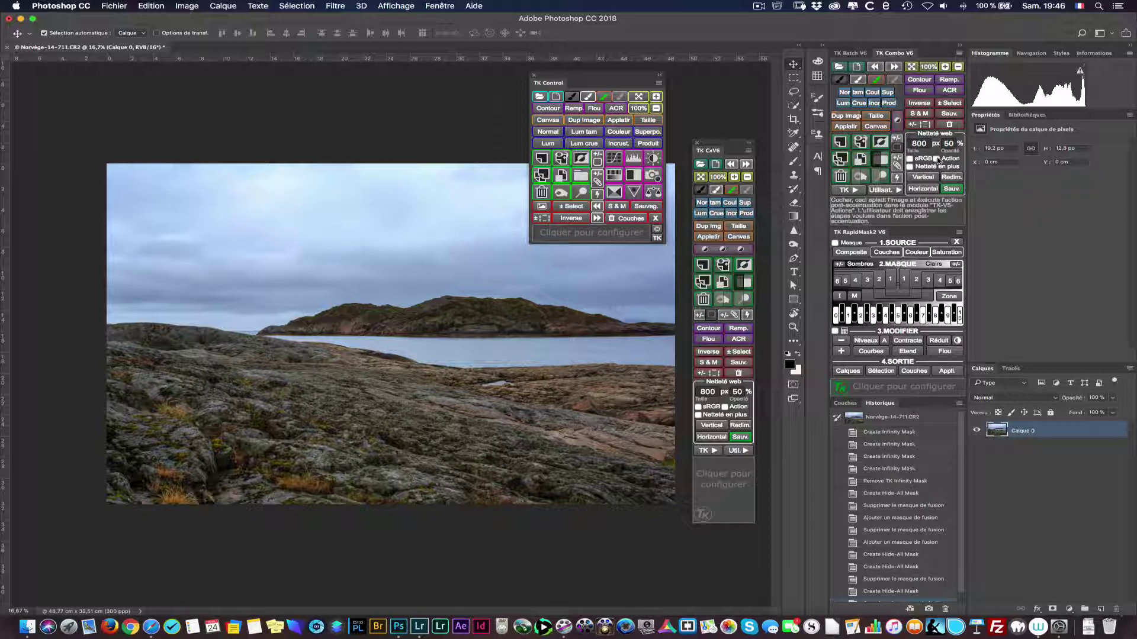
# Examine the web sharpening controls and the adjustment layer choices in TK Combo V6
pyautogui.click(951, 189)
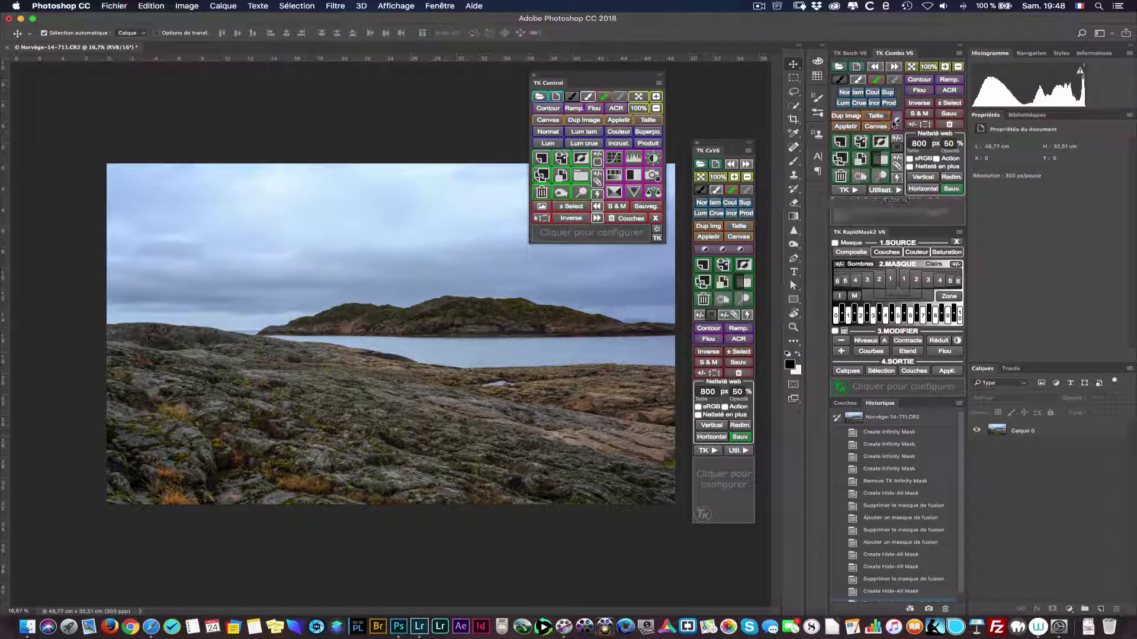
pyautogui.click(900, 123)
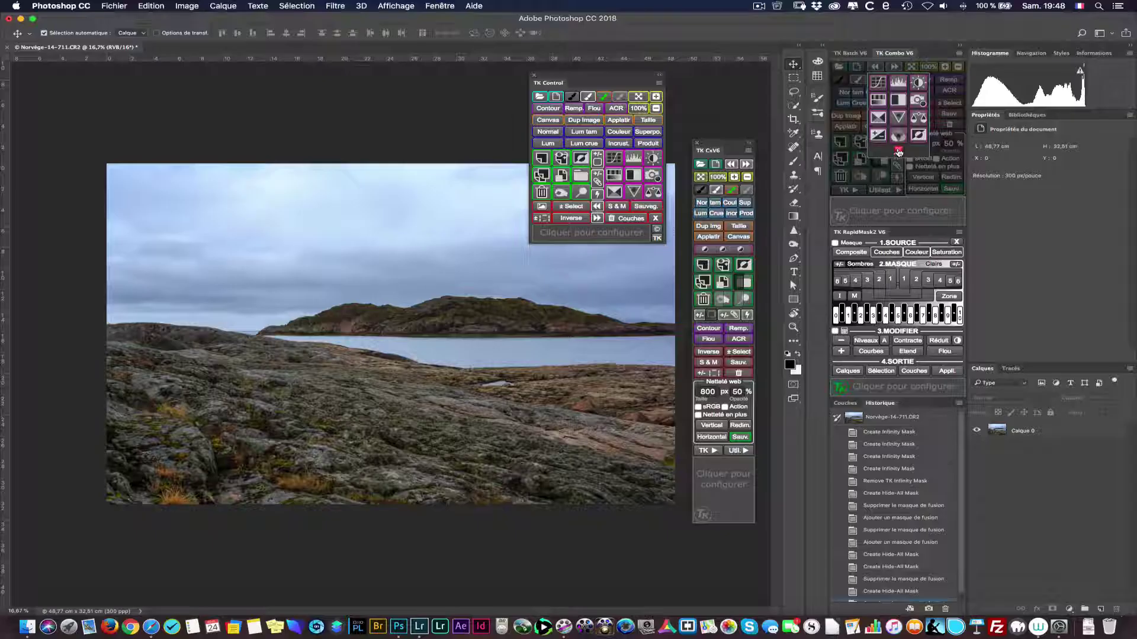
pyautogui.click(898, 160)
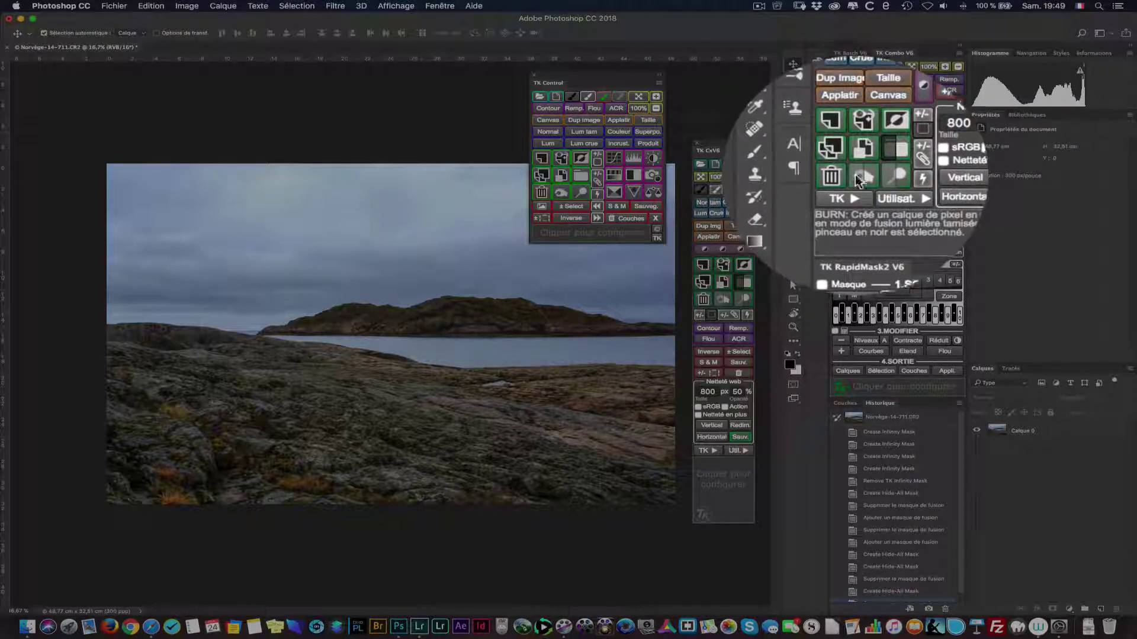
# Try creating a gray-filled Burn layer and a transparent Burn layer above Calque 0, undoing each one
pyautogui.click(855, 174)
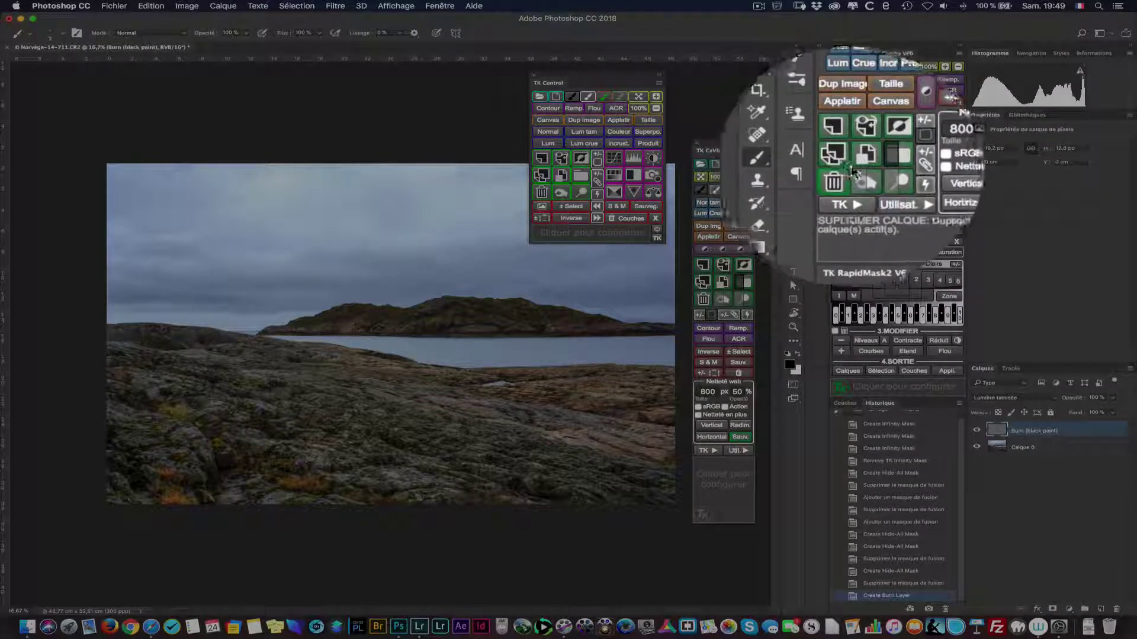
pyautogui.click(871, 110)
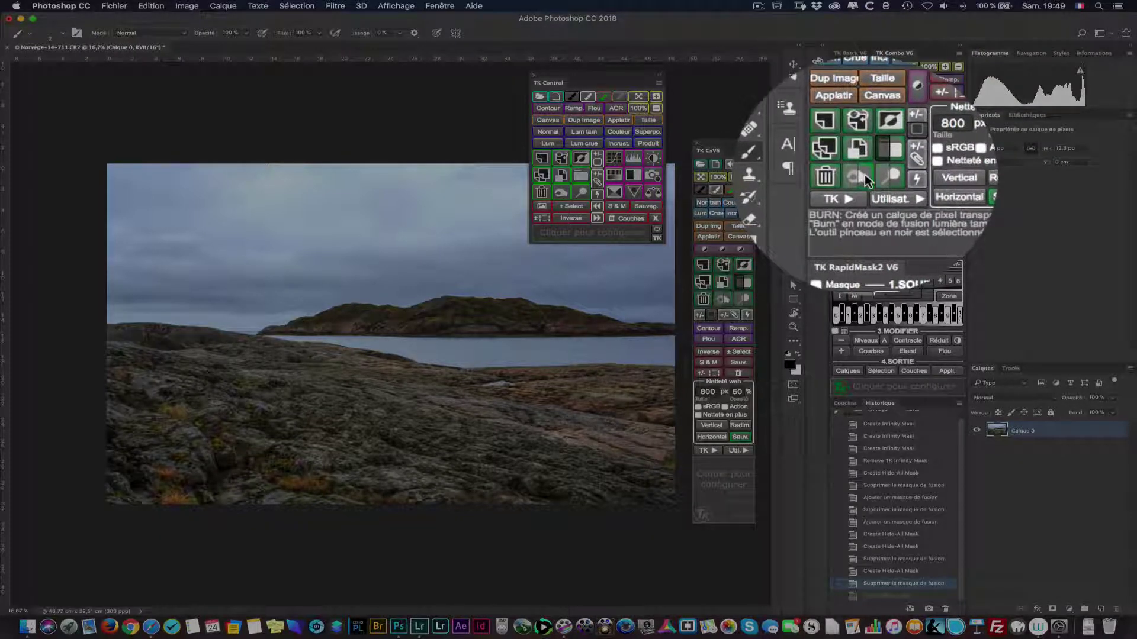
pyautogui.click(861, 176)
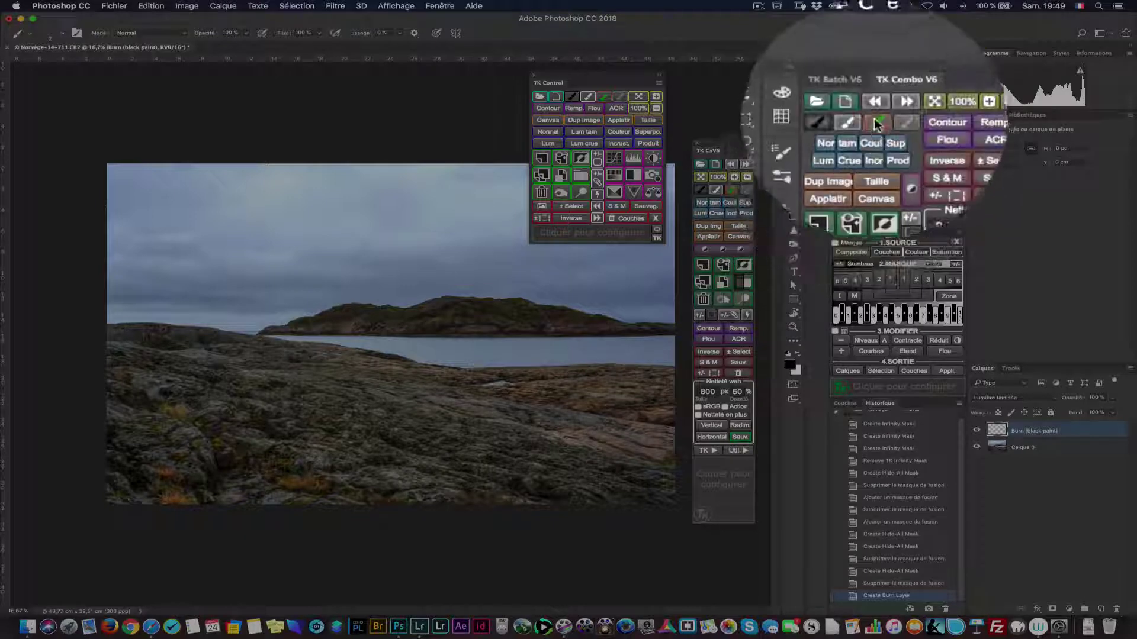
pyautogui.click(875, 110)
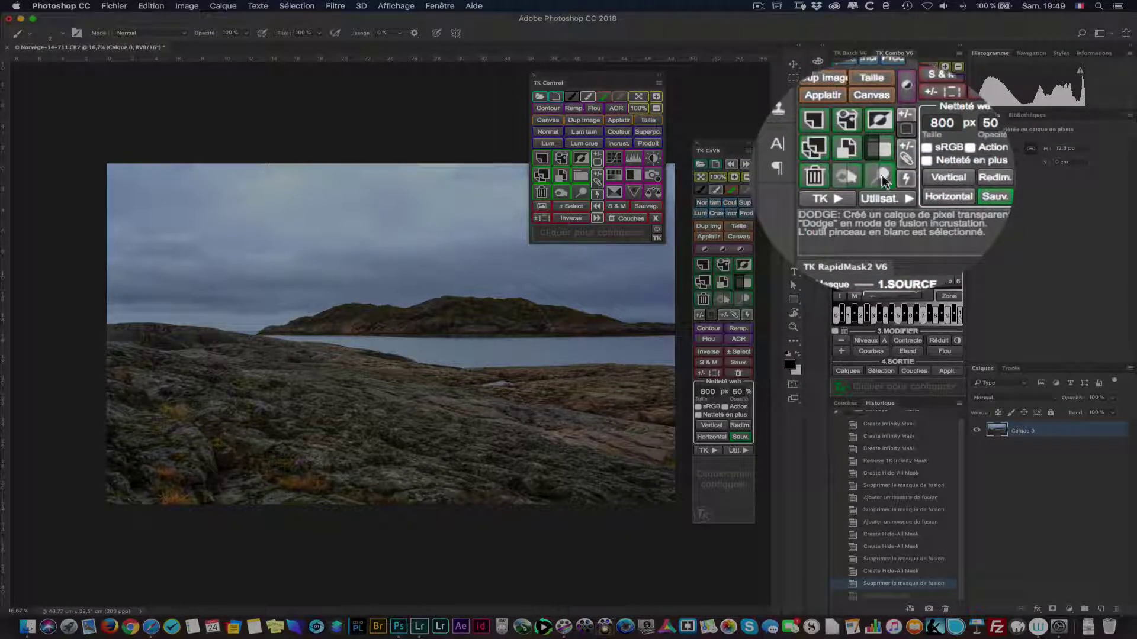
# Try creating a transparent Dodge layer and a gray-filled Dodge layer, and undo the last one
pyautogui.click(882, 172)
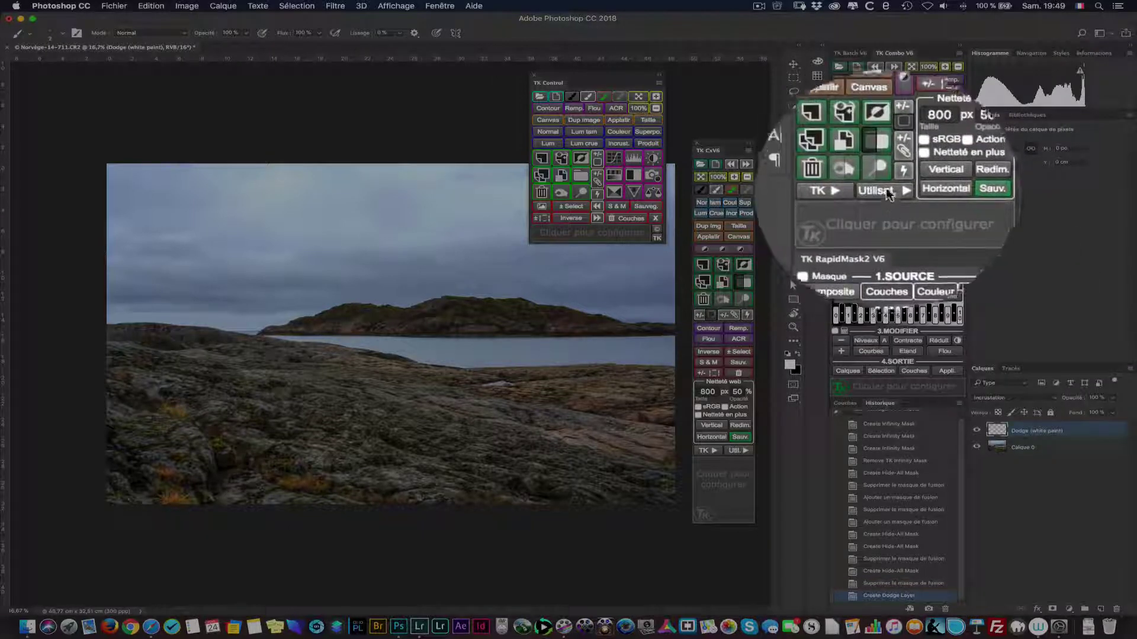
pyautogui.click(876, 176)
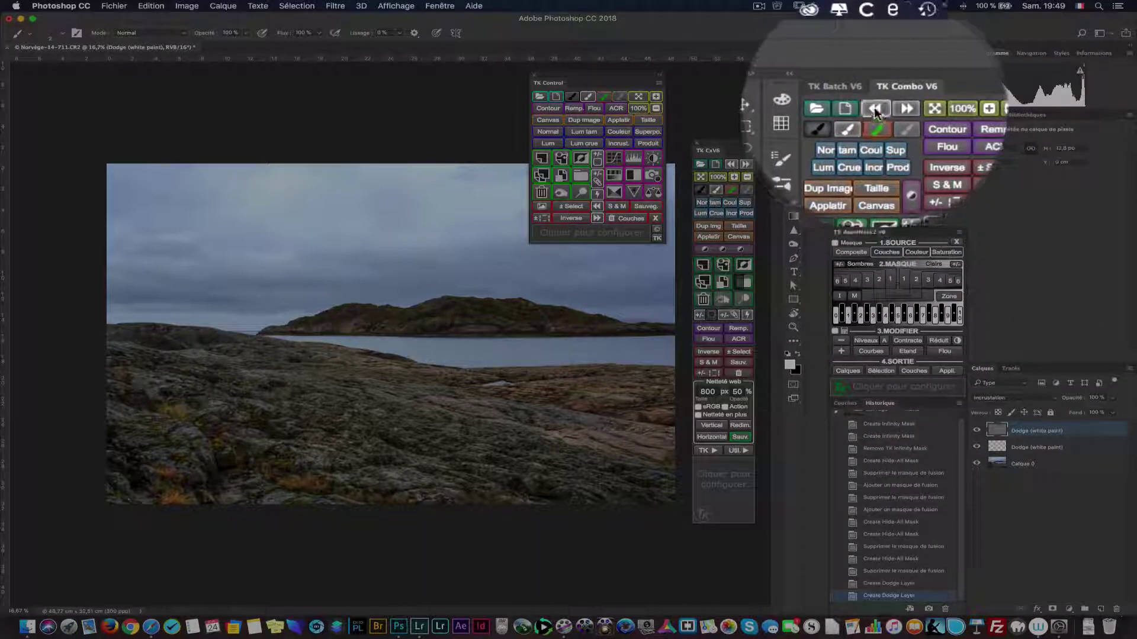
pyautogui.click(875, 66)
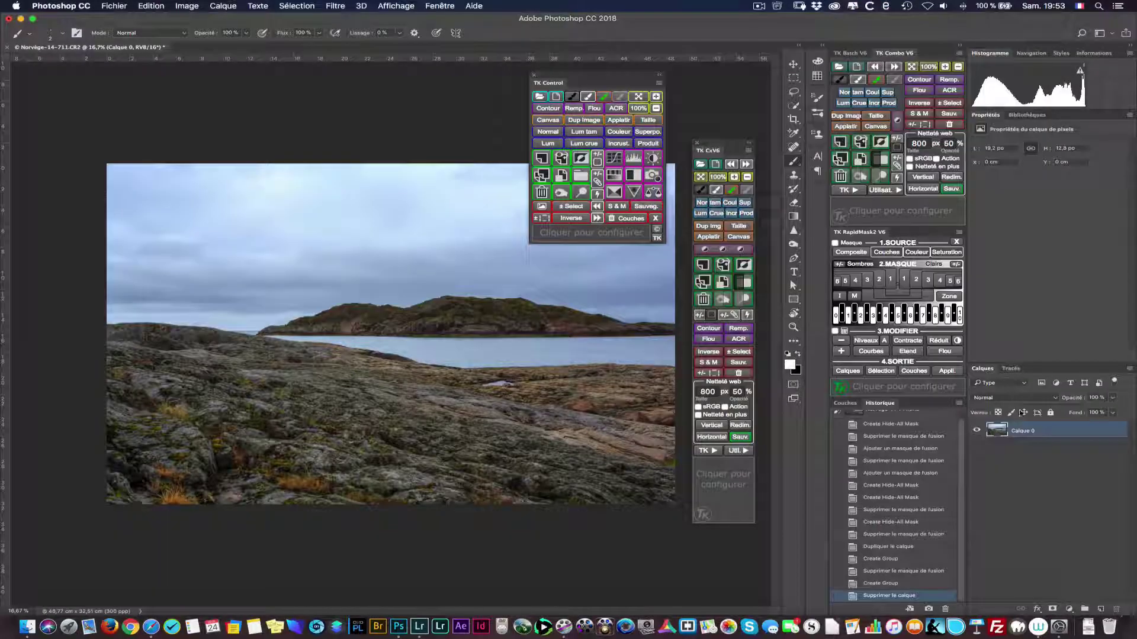
# Duplicate the Calque 0 layer and try grouping the copy with a black mask and with a white mask, undoing each group
pyautogui.click(840, 159)
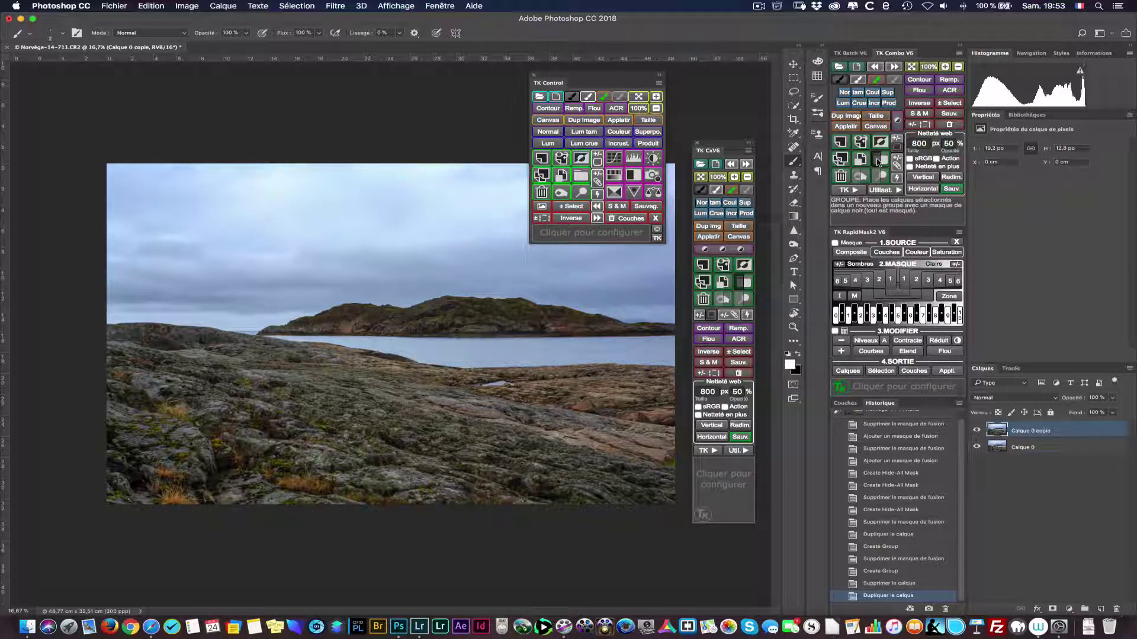
pyautogui.click(878, 161)
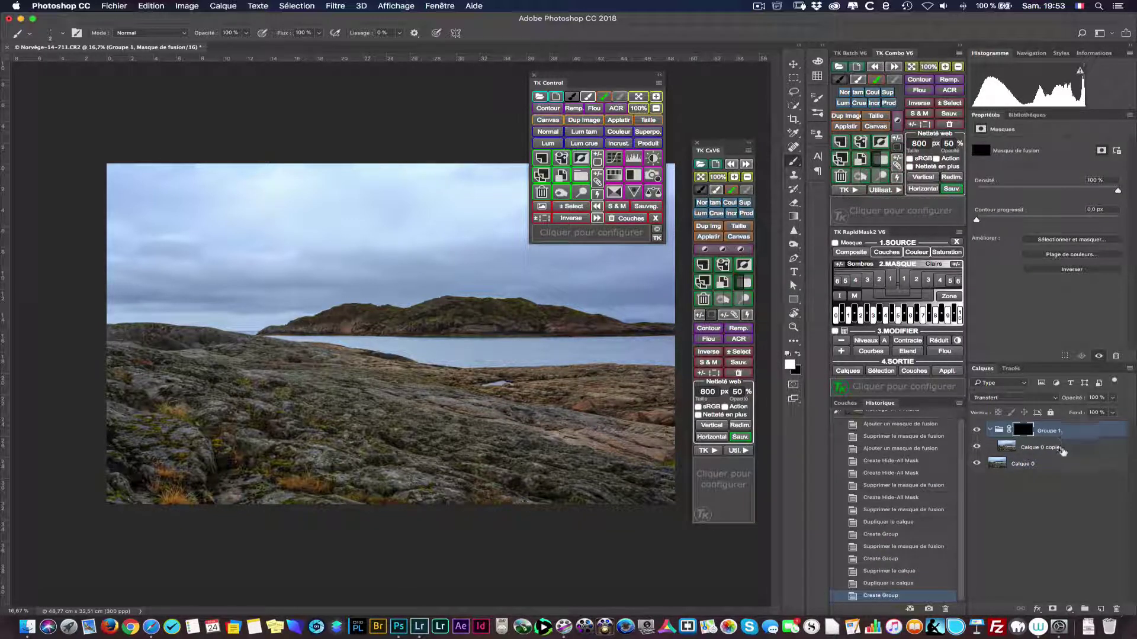
pyautogui.click(875, 66)
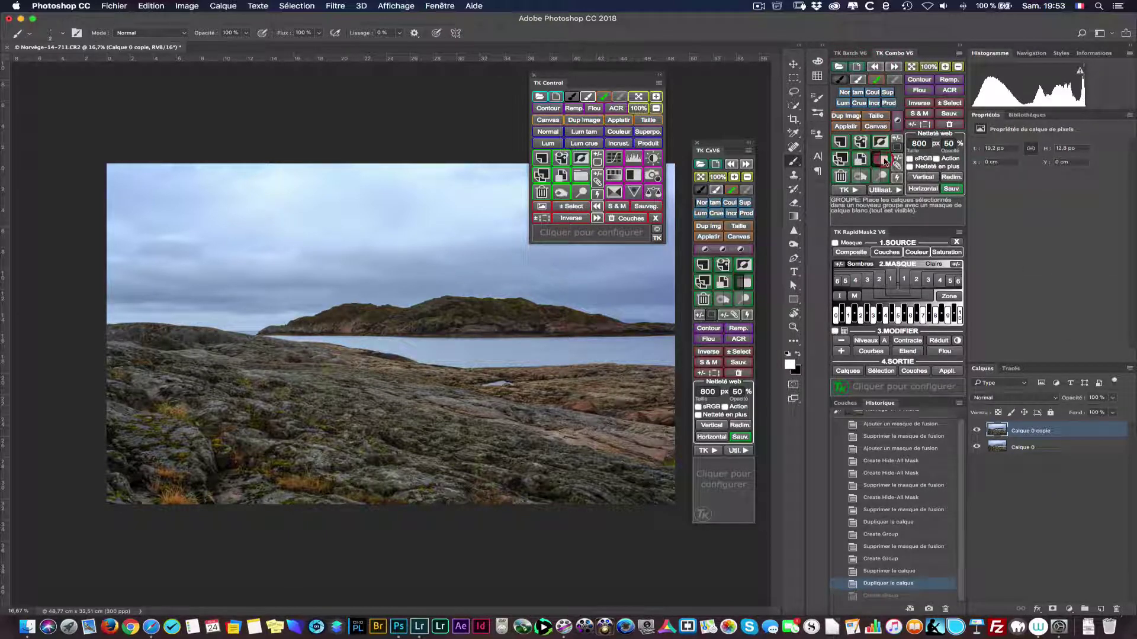
pyautogui.click(883, 161)
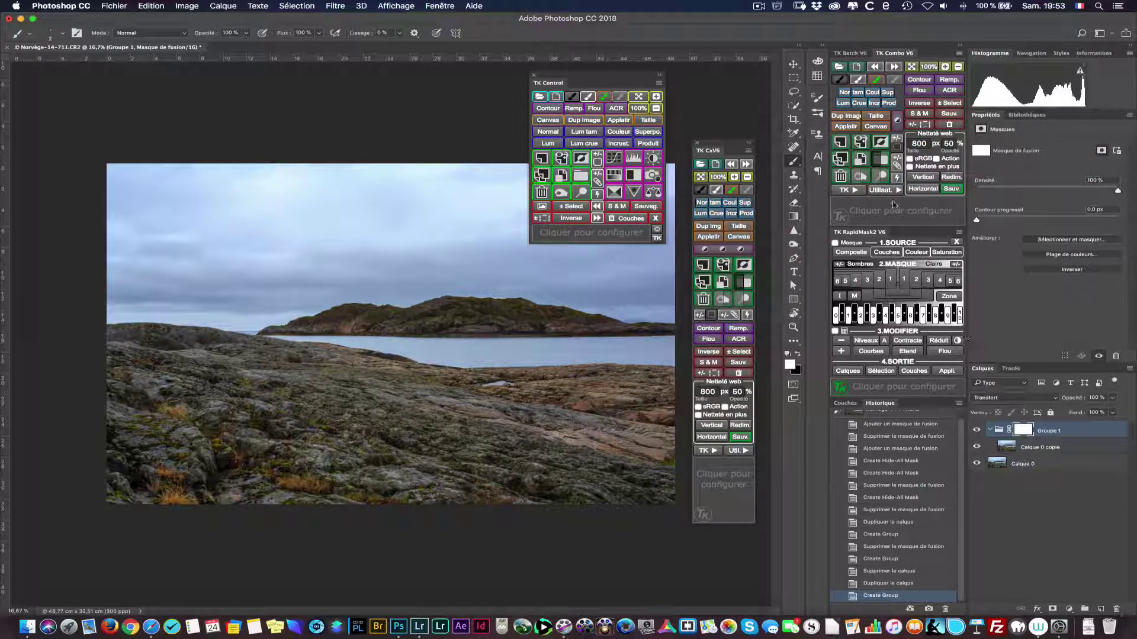
pyautogui.click(874, 67)
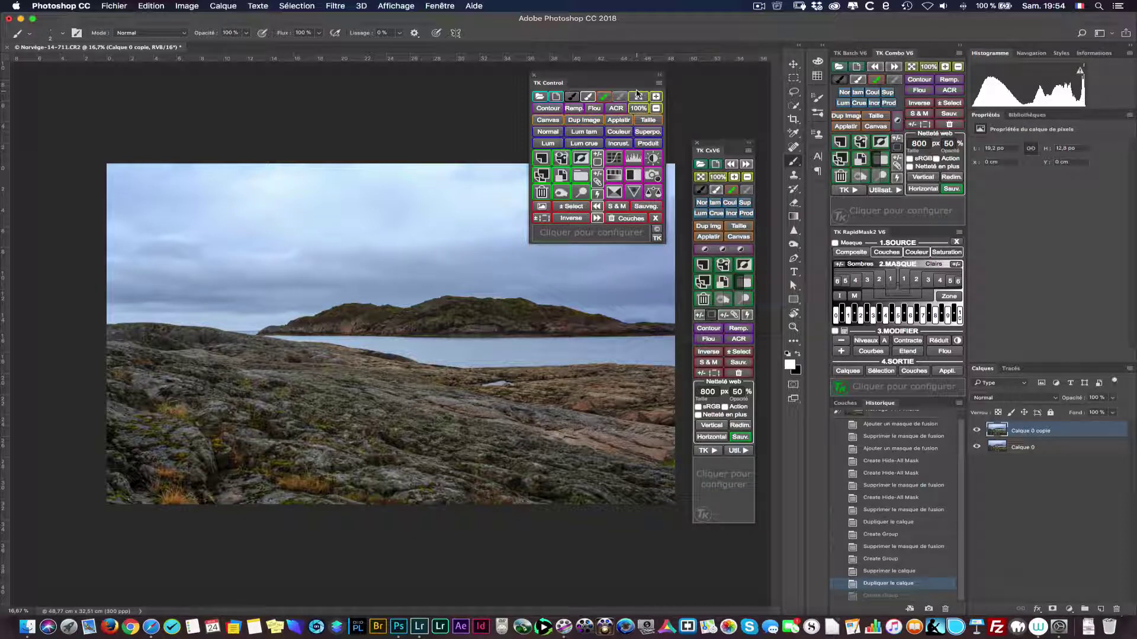
# Close the floating TK Control panel and look through the TK and user action lists in TK Combo V6
pyautogui.click(534, 78)
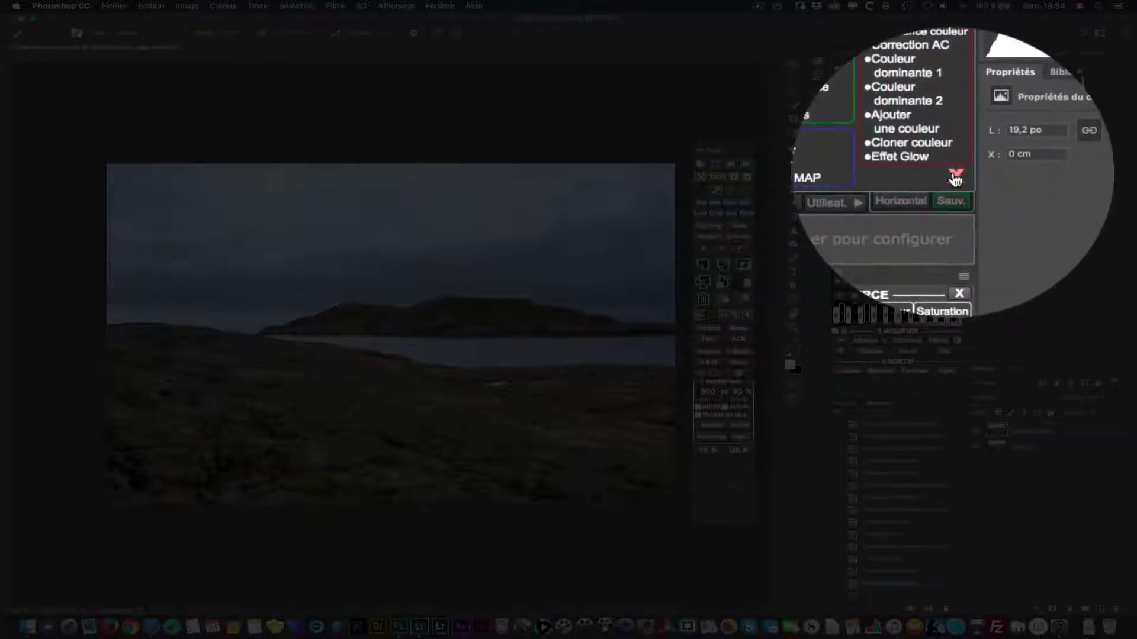
pyautogui.click(955, 178)
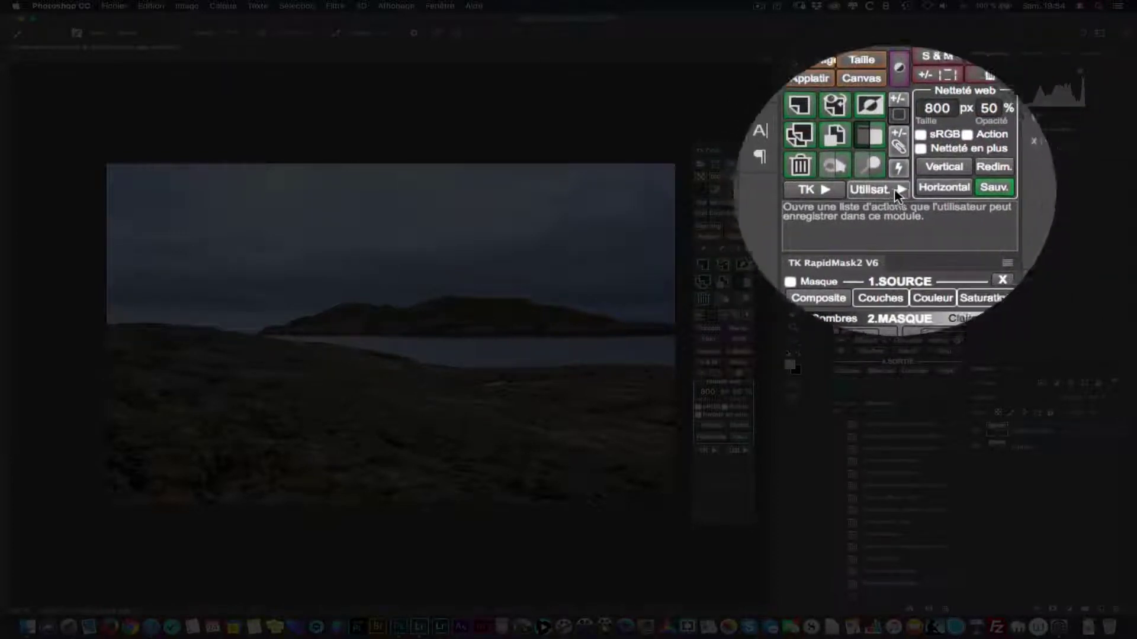
pyautogui.click(900, 194)
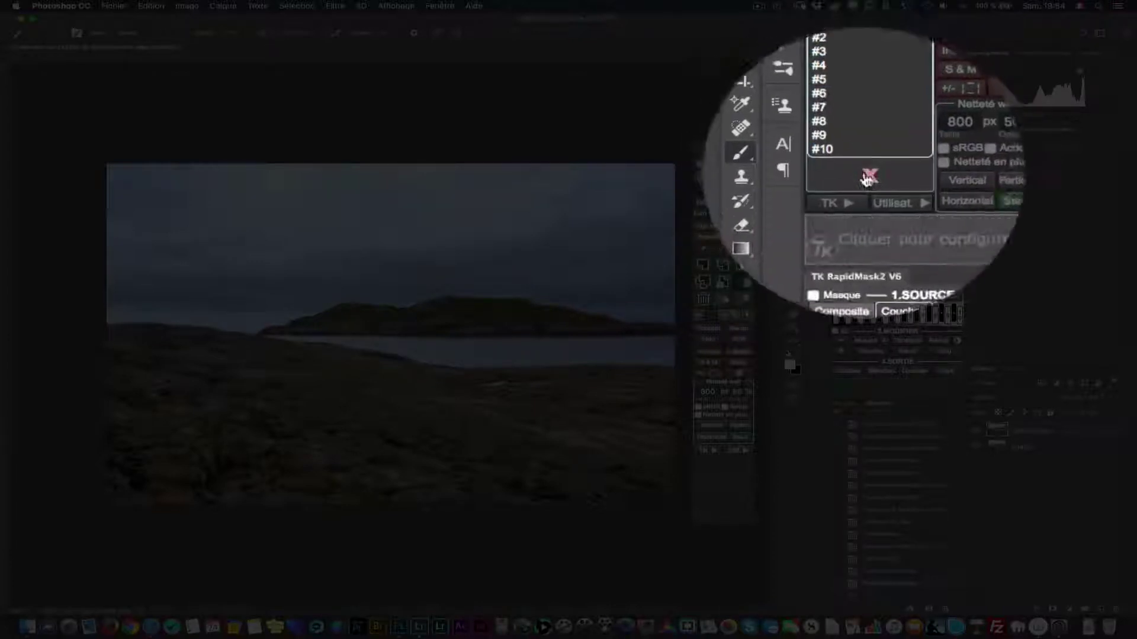
pyautogui.click(875, 202)
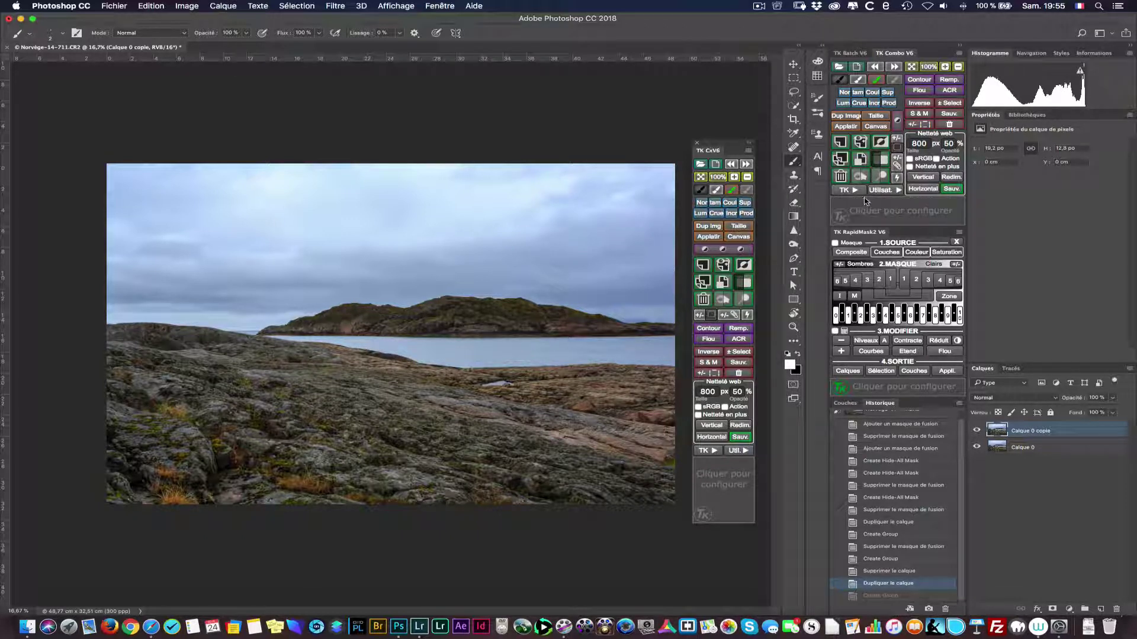
# Compare the TK action list of TK Combo V6 with the one in the floating TK CxV6 panel
pyautogui.click(853, 191)
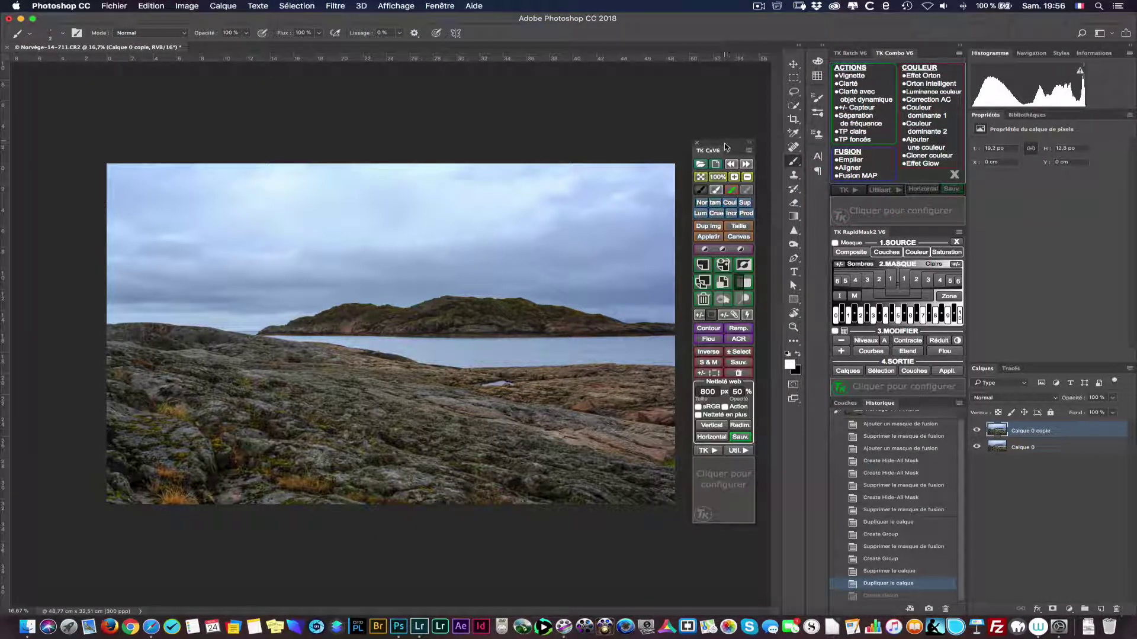
pyautogui.moveTo(729, 148); pyautogui.dragTo(724, 105)
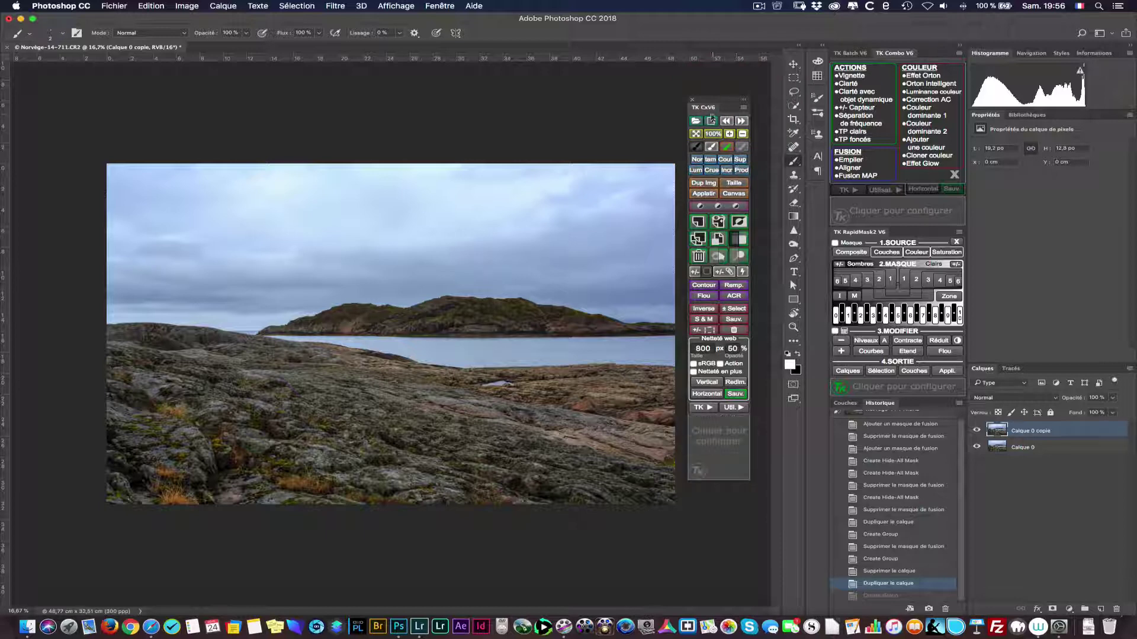
pyautogui.click(709, 408)
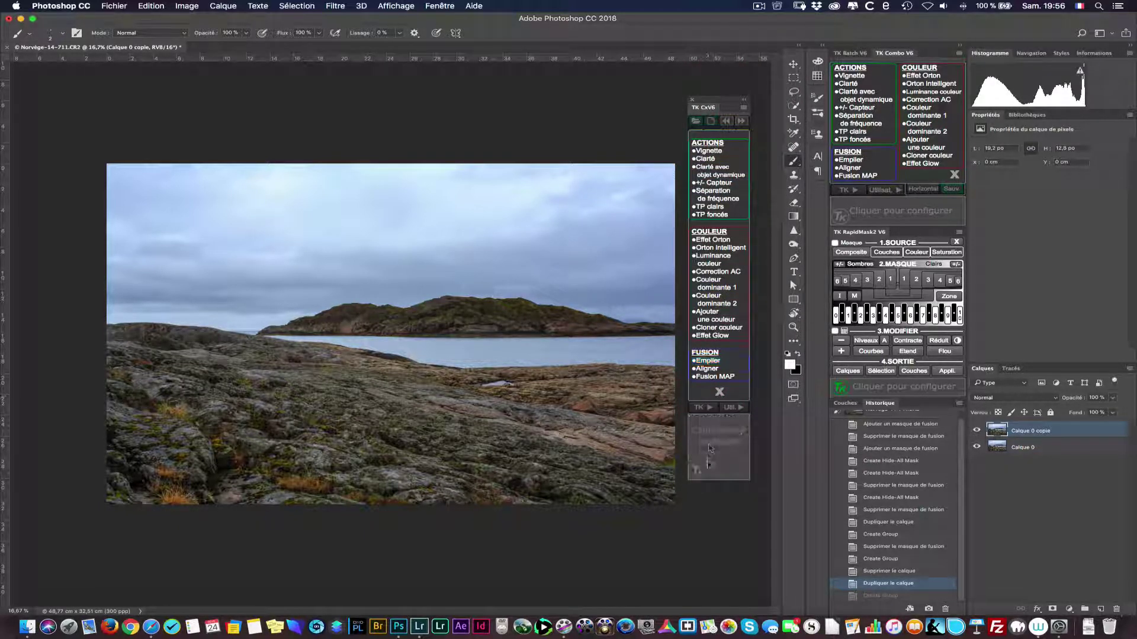
pyautogui.click(706, 409)
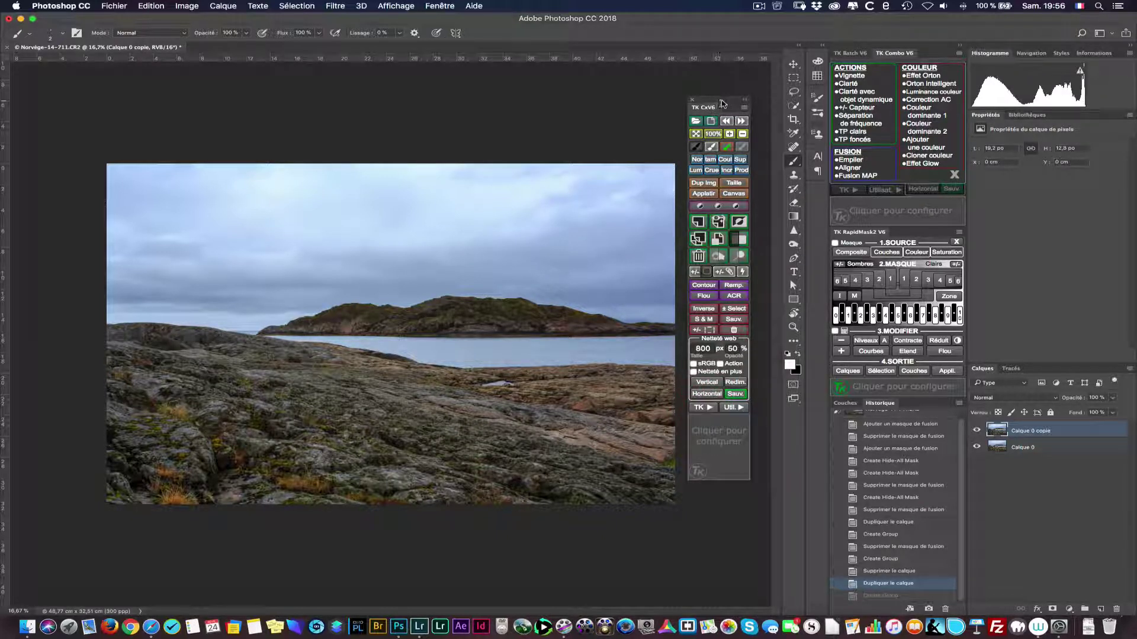
# Close the floating TK CxV6 panel and read the description of the Vignette action in TK Combo V6
pyautogui.moveTo(721, 104); pyautogui.dragTo(730, 87)
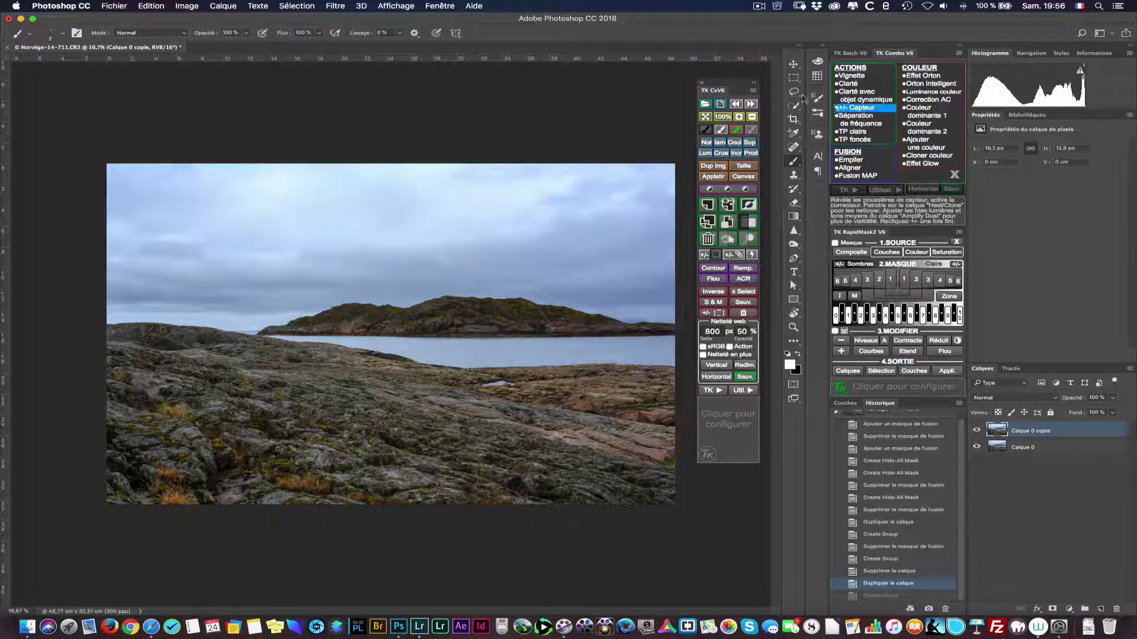
pyautogui.click(703, 84)
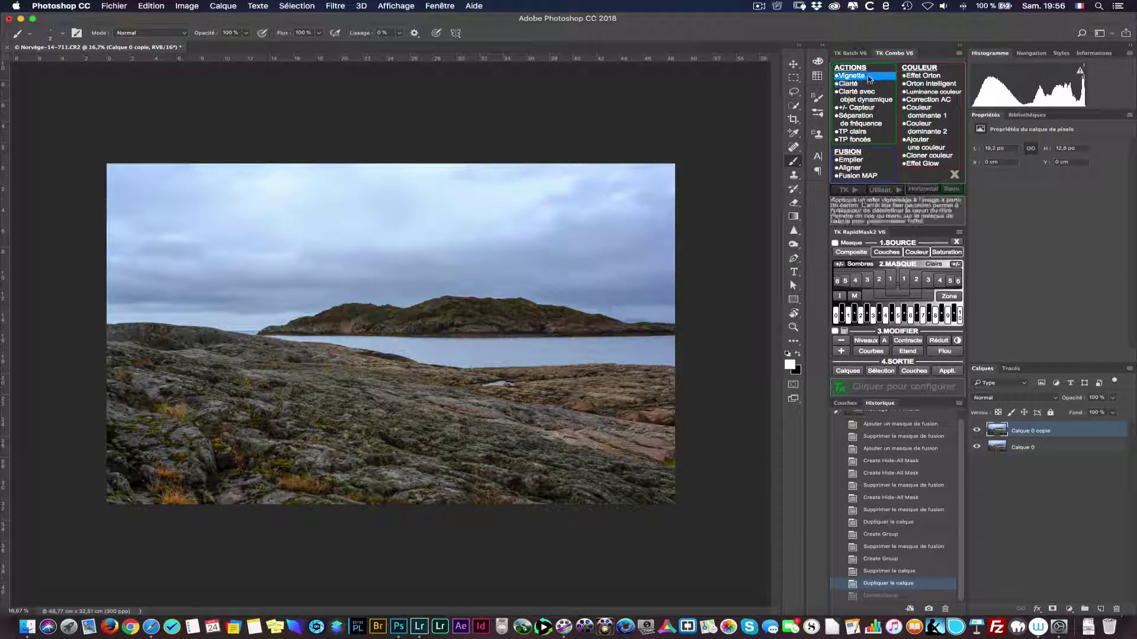
pyautogui.moveTo(869, 84)
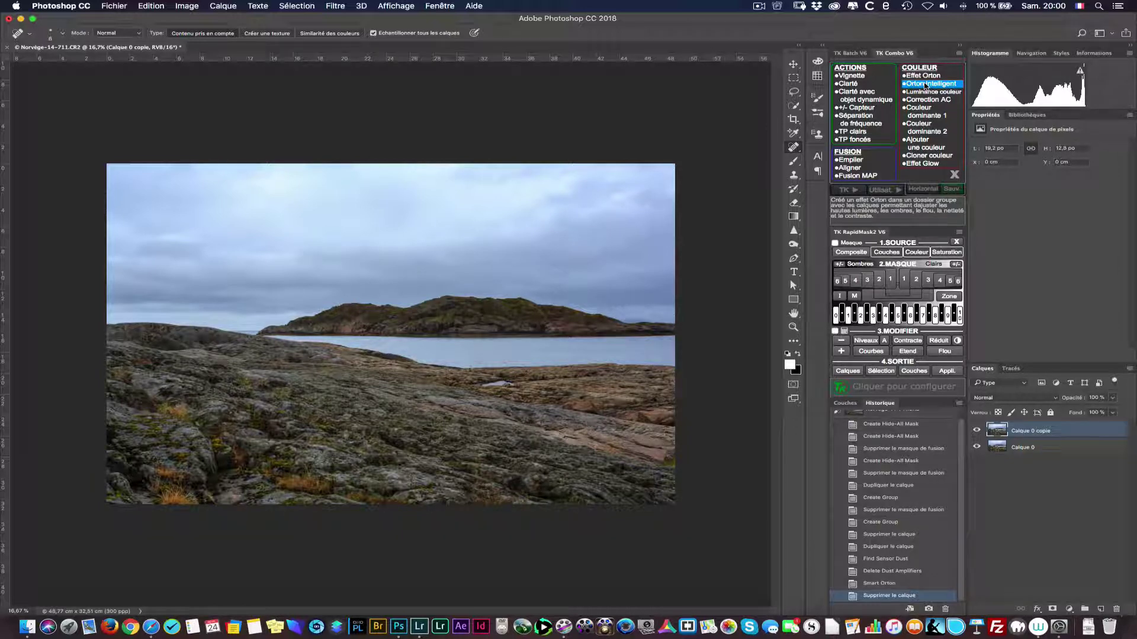
# Run the Correction AC action on the Calque 0 copie layer, accepting a Gaussian blur radius of 20 pixels
pyautogui.click(925, 93)
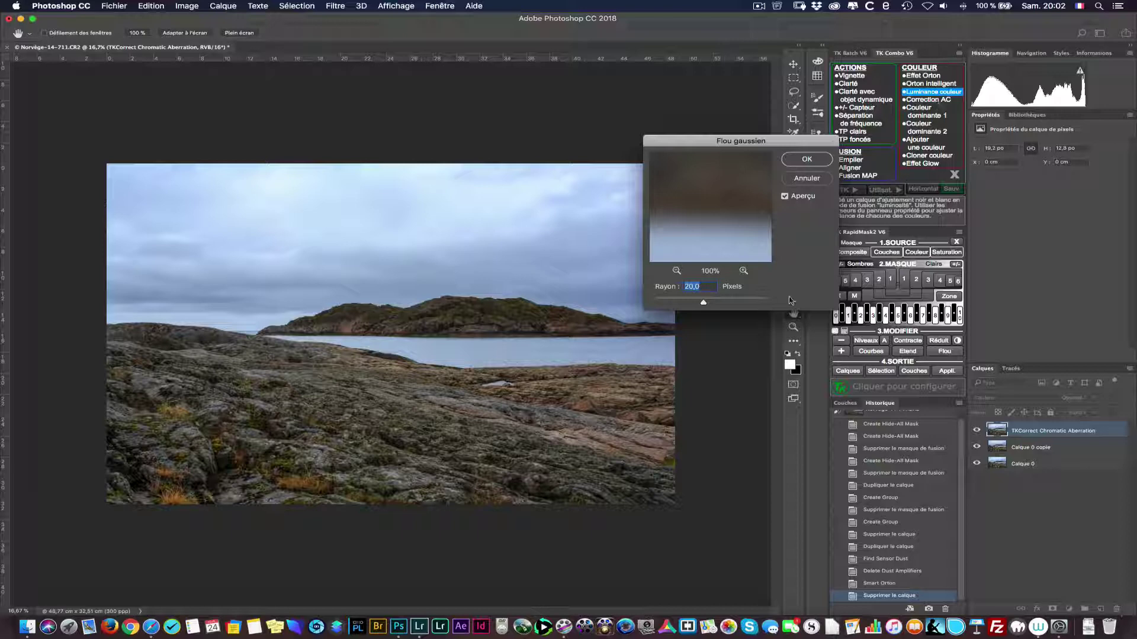
pyautogui.click(806, 158)
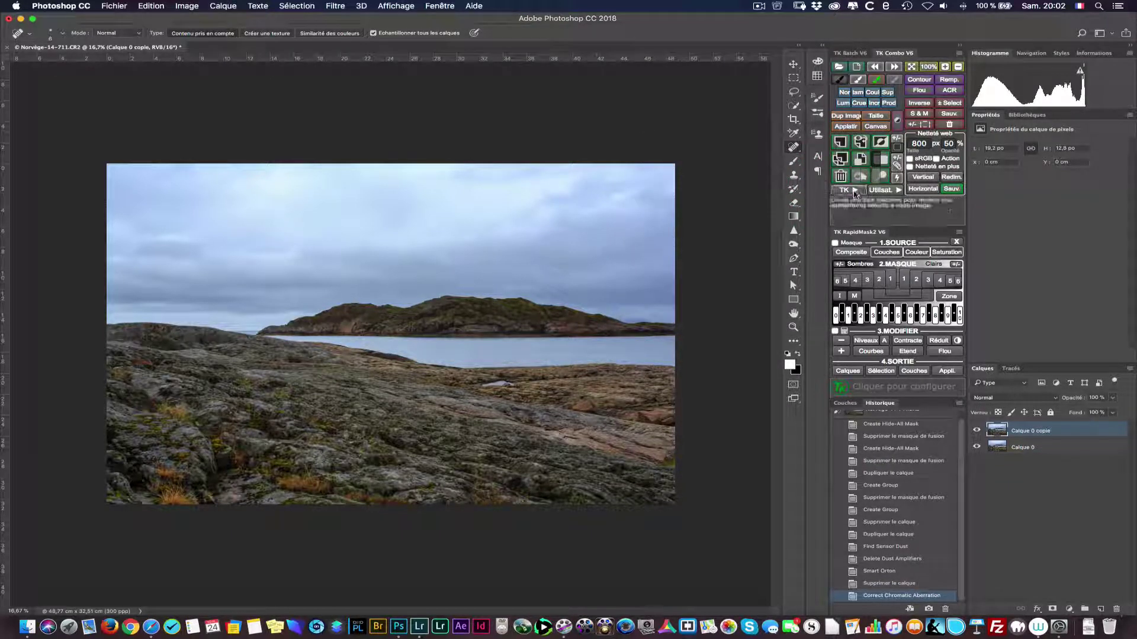
# Read the help for the Fusion MAP action, then for the web sharpening size and the grey brush in TK Combo V6
pyautogui.click(853, 190)
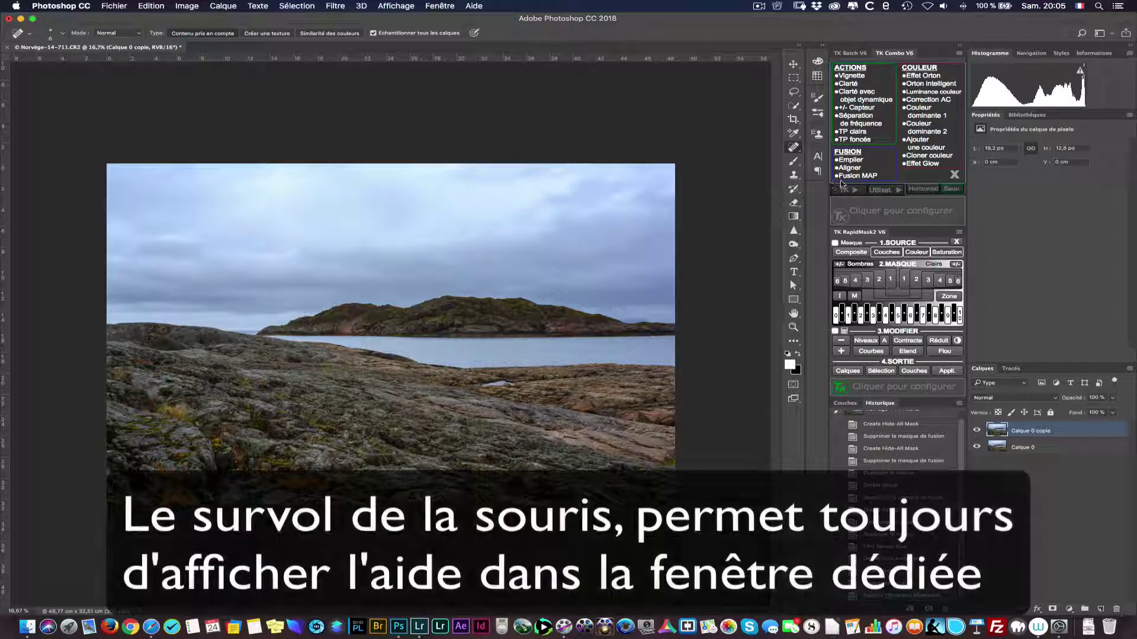
pyautogui.moveTo(852, 178)
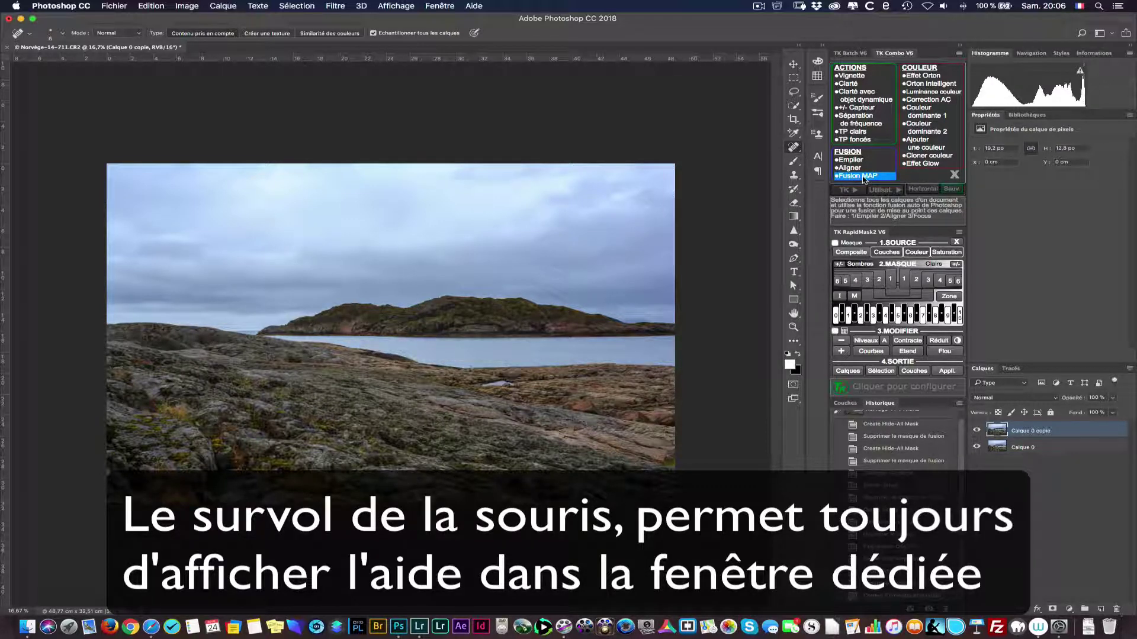
pyautogui.click(955, 175)
pyautogui.moveTo(925, 140)
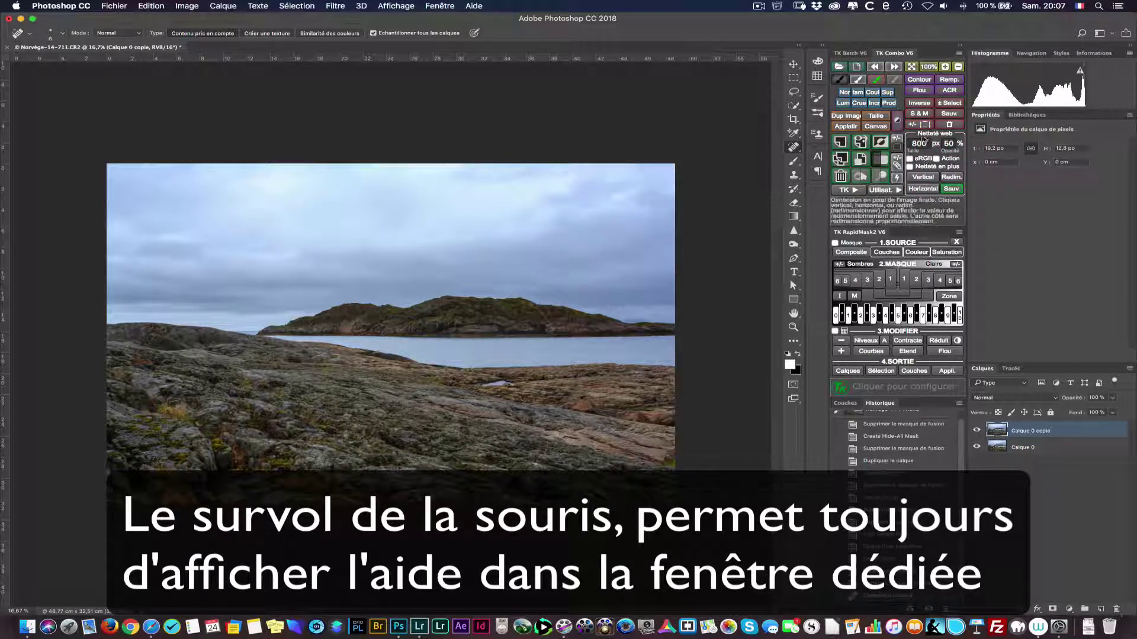
pyautogui.moveTo(888, 81)
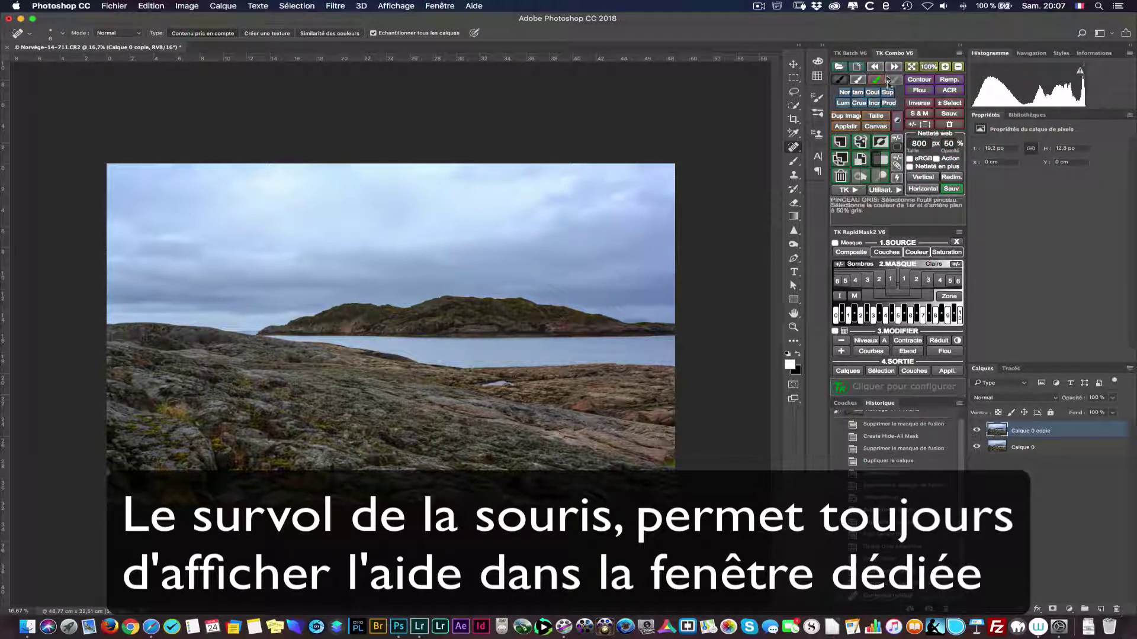
# Examine the batch sharpening input and output folder options in TK Batch V6 and return to TK Combo V6
pyautogui.click(858, 55)
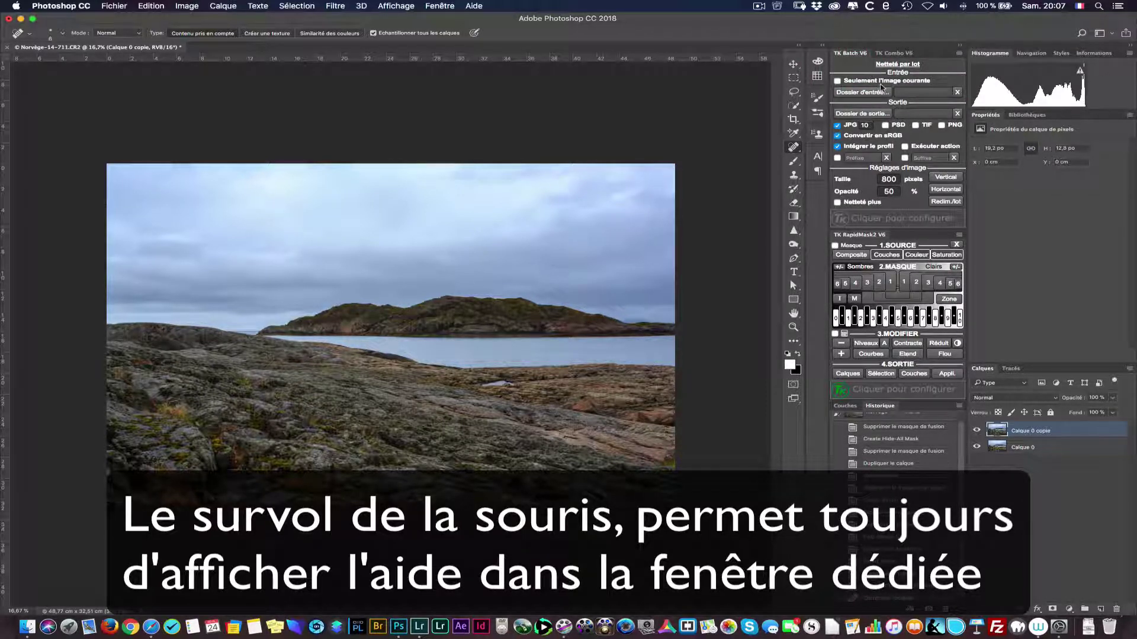
pyautogui.moveTo(881, 92)
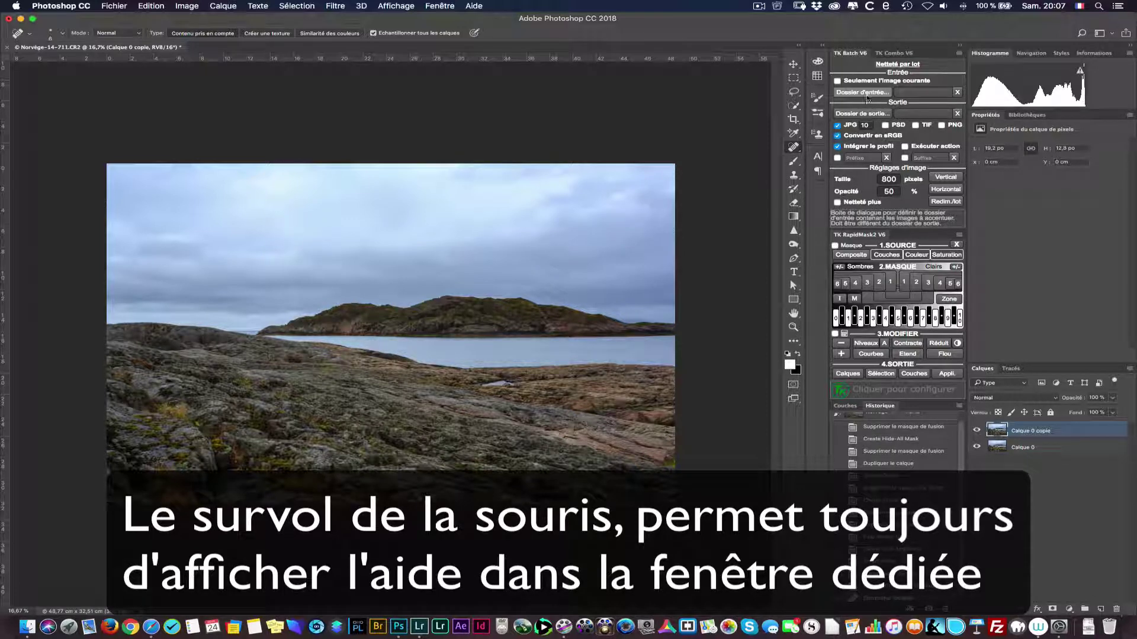
pyautogui.moveTo(872, 114)
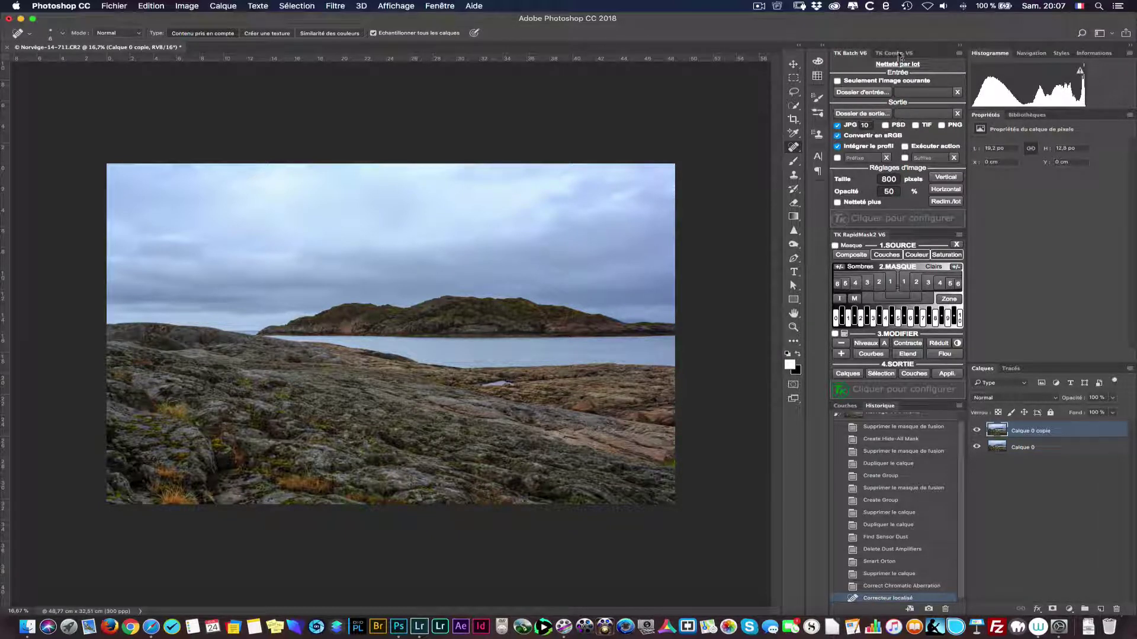
pyautogui.click(895, 53)
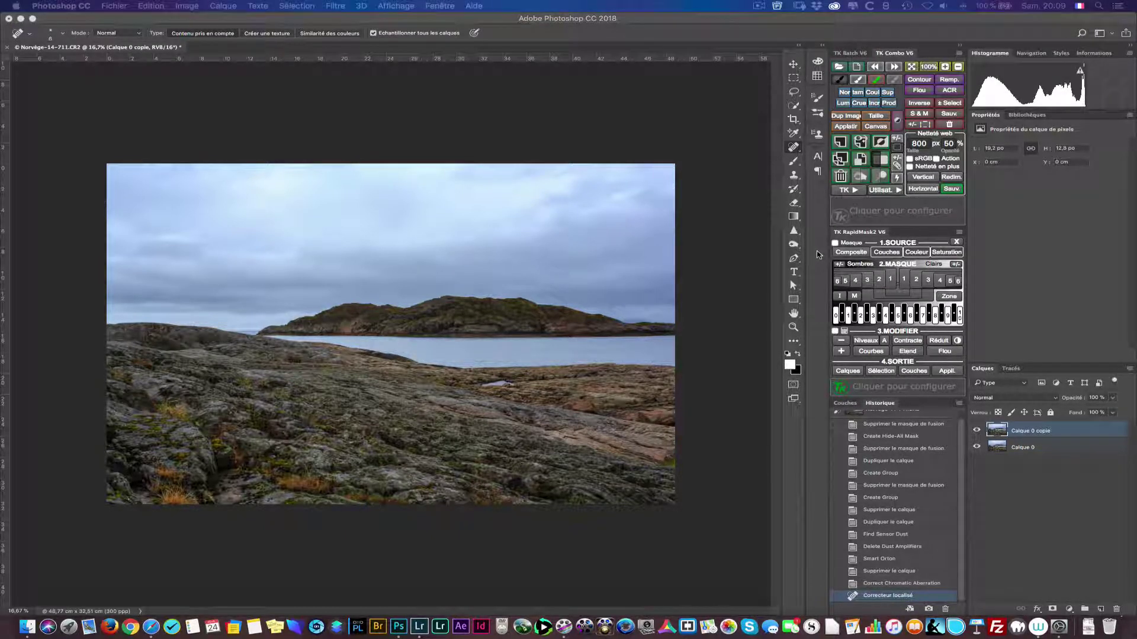